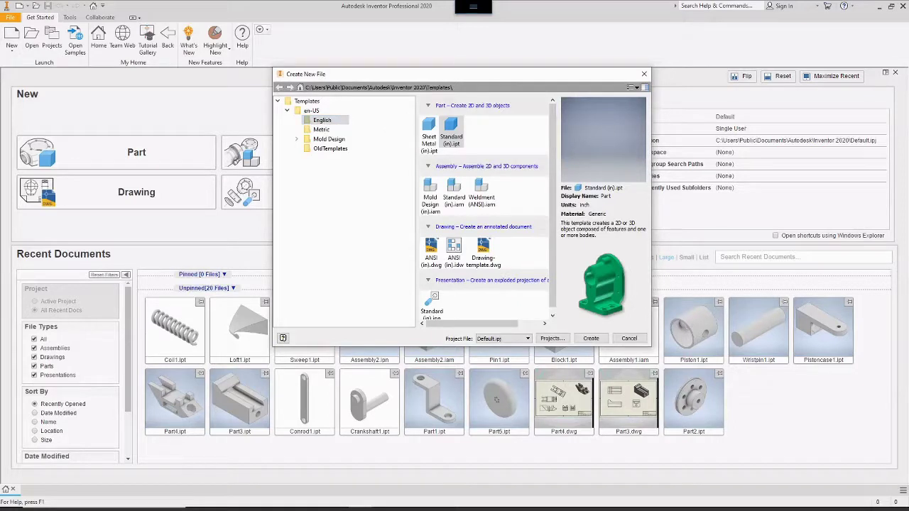
- Create a new part, Part1, from the Standard (in).ipt inch template
left_click(455, 136)
left_click(589, 339)
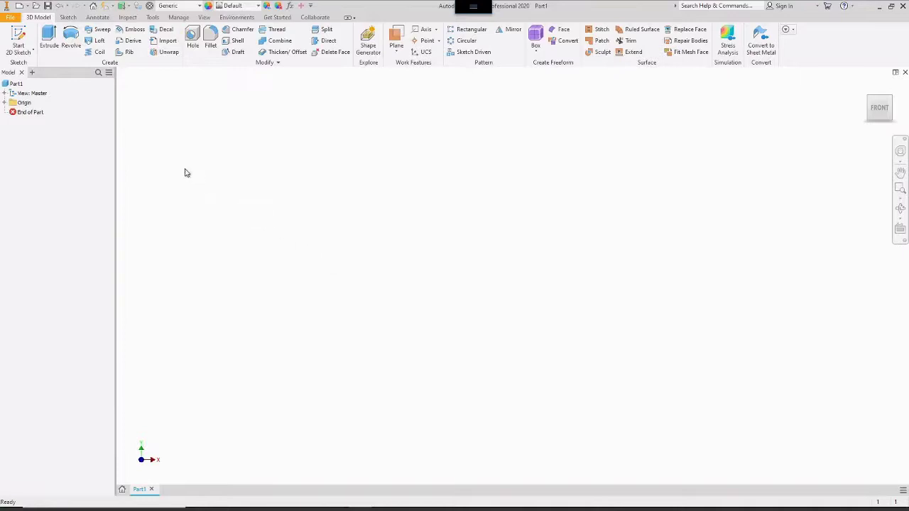
- Start Sketch1 on the XY origin plane and open the Rectangle shape list
left_click(22, 39)
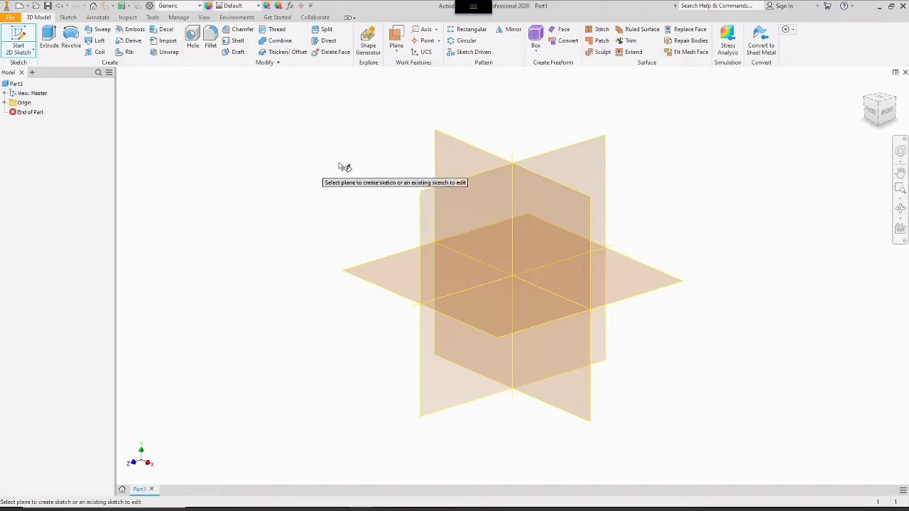
left_click(458, 159)
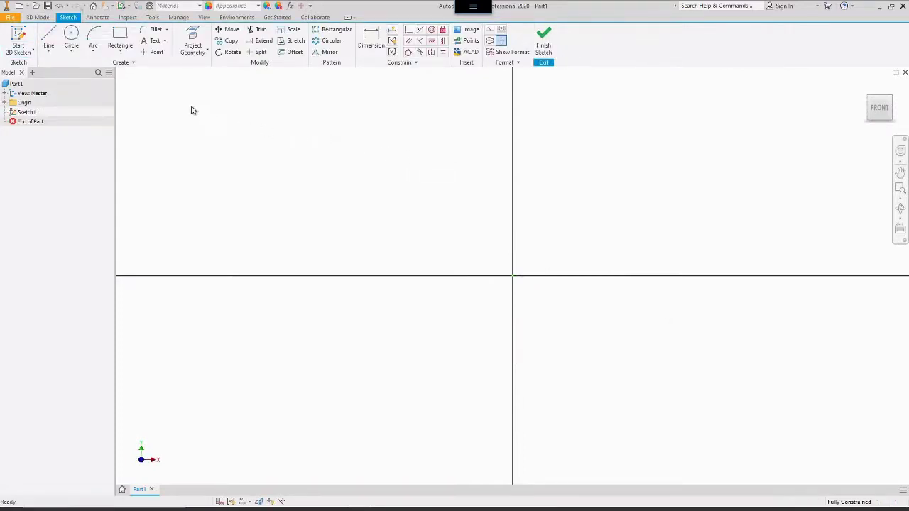
left_click(121, 55)
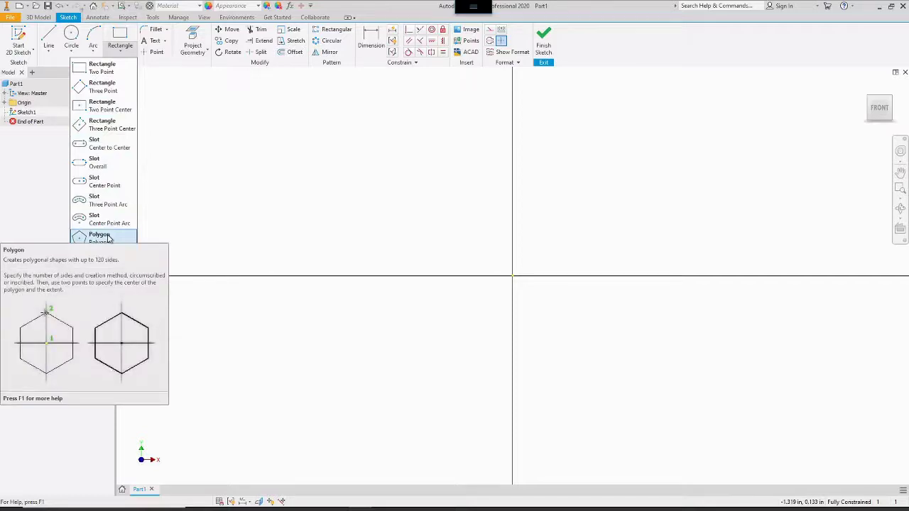
- Draw a 6-sided circumscribed polygon centred on the sketch origin
left_click(107, 238)
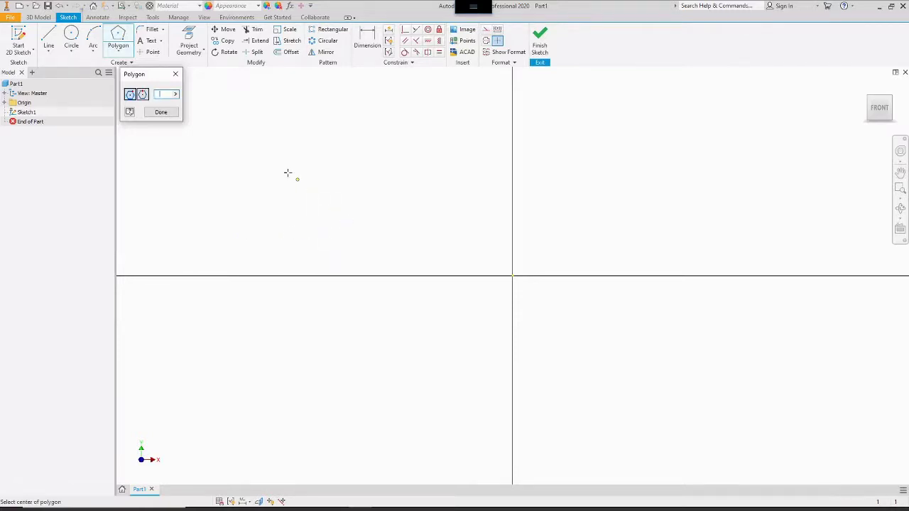
type("6")
left_click(513, 275)
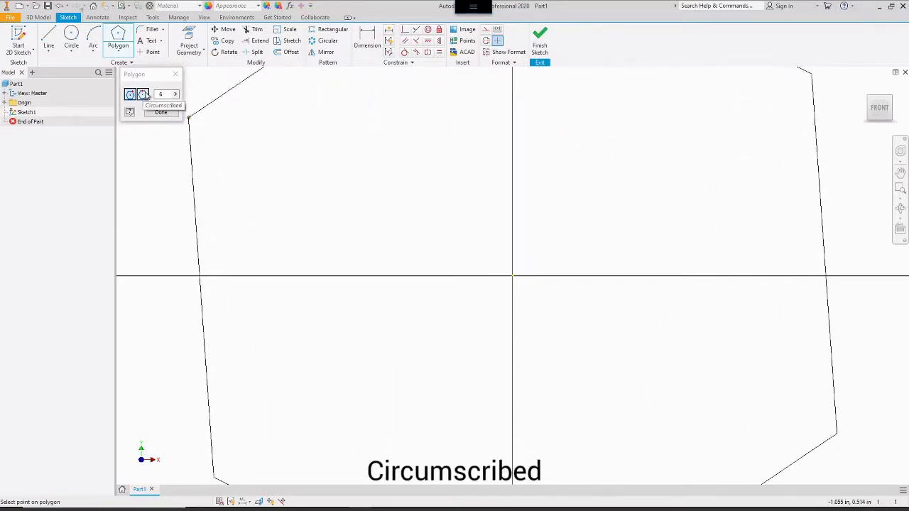
left_click(143, 95)
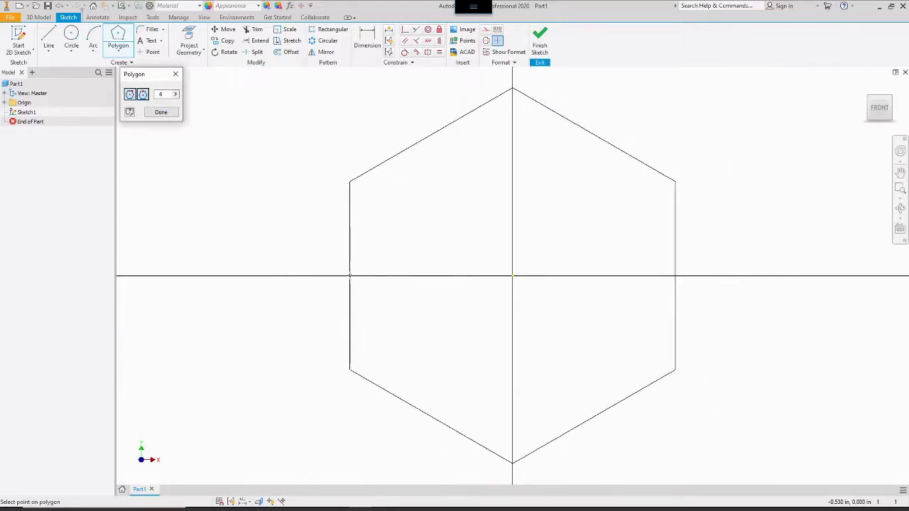
left_click(349, 276)
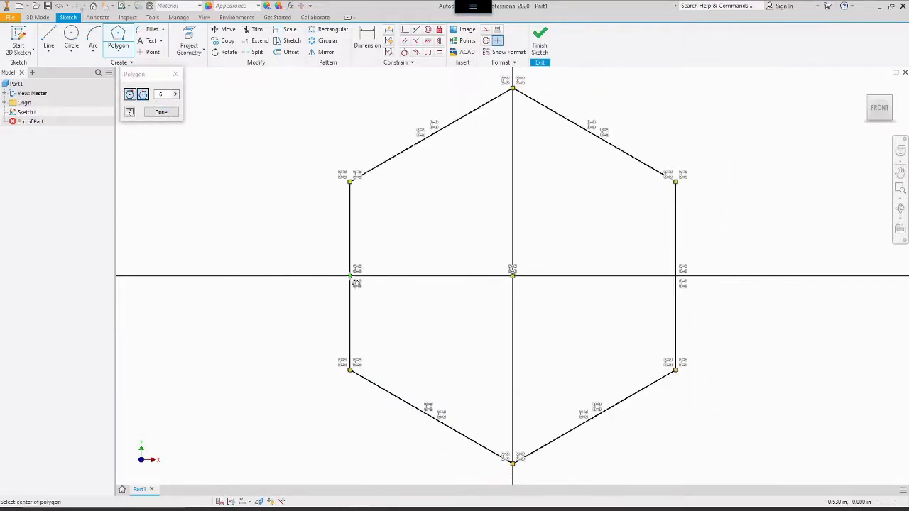
right_click(403, 251)
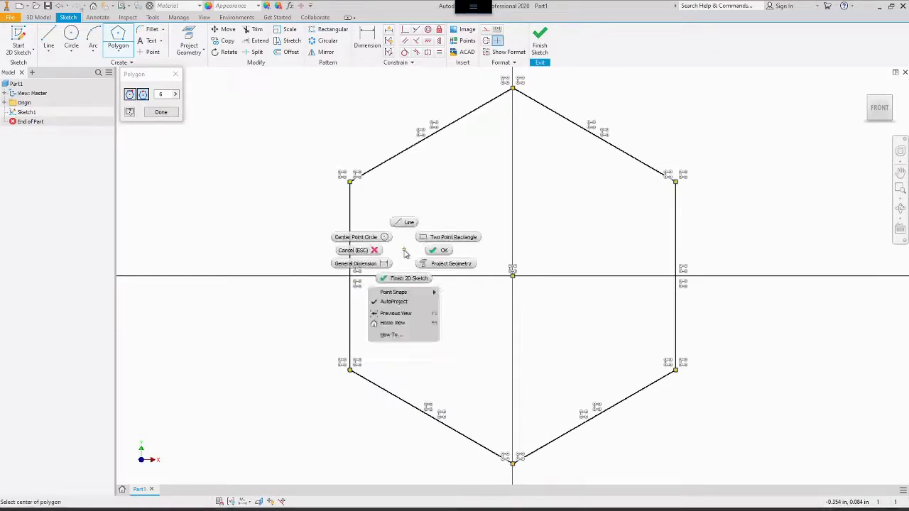
left_click(440, 251)
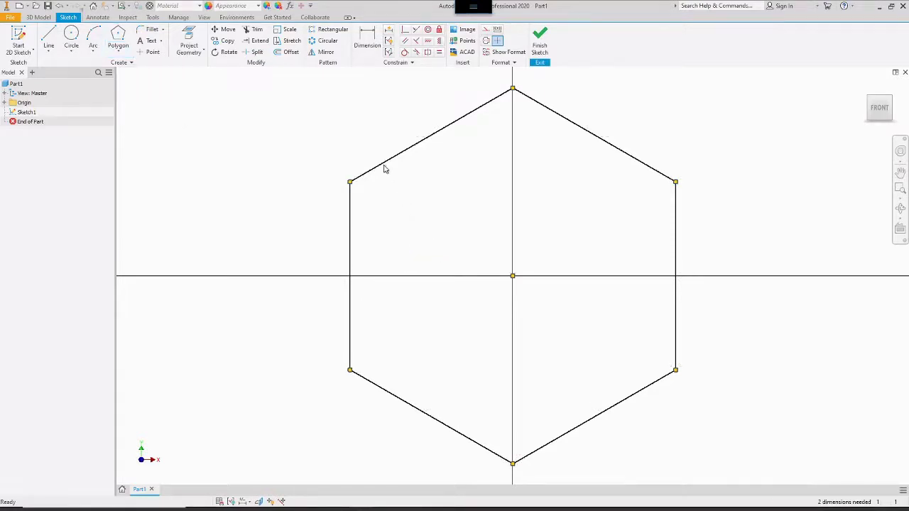
- Dimension the hexagon's left and right flats 0.75 apart
left_click(363, 51)
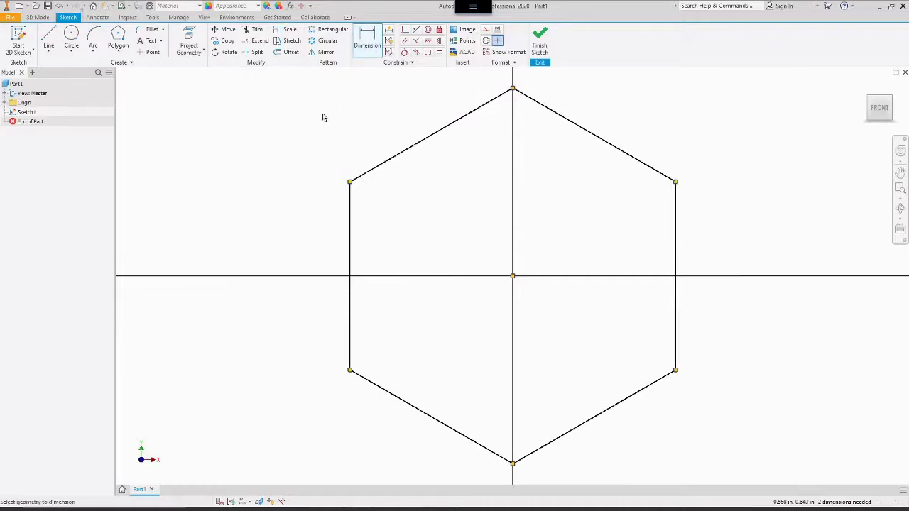
left_click(350, 250)
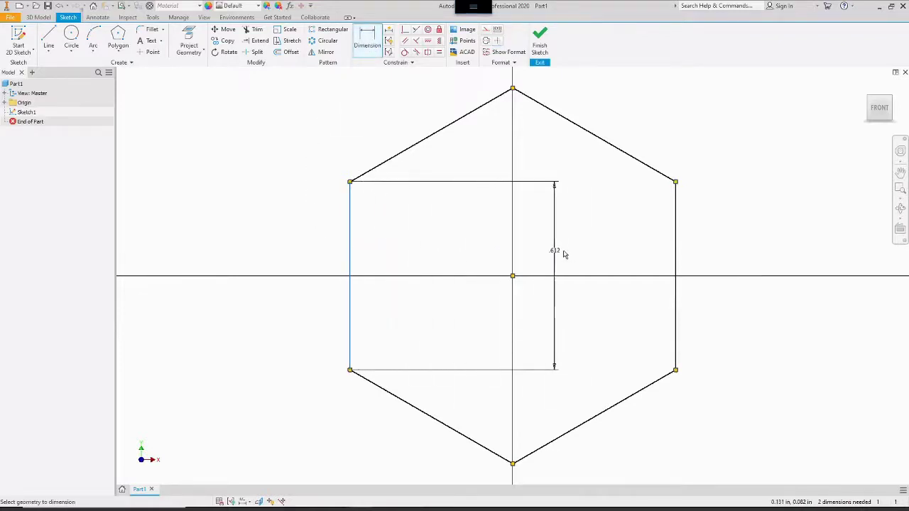
left_click(676, 250)
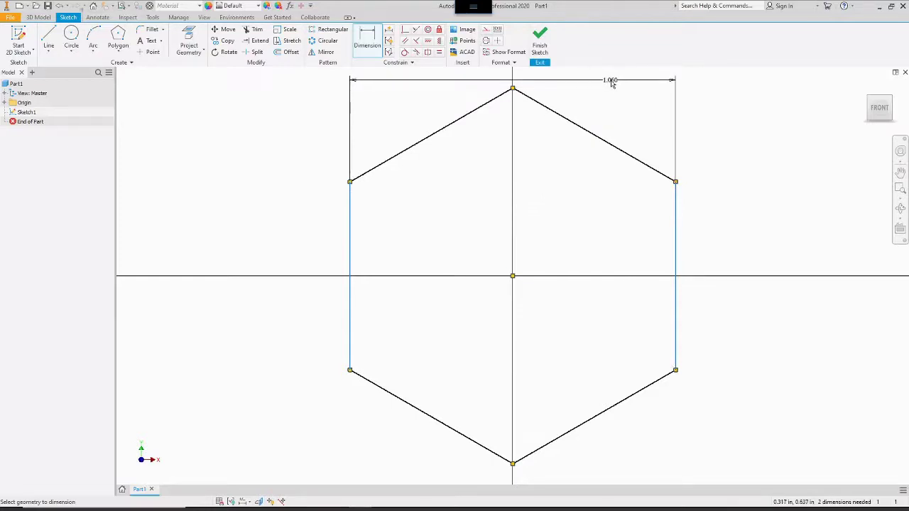
left_click(612, 83)
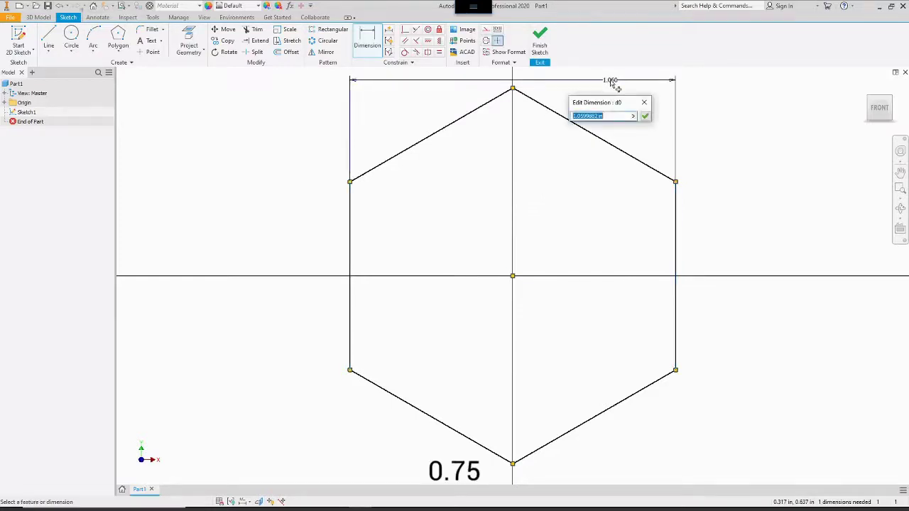
type("1")
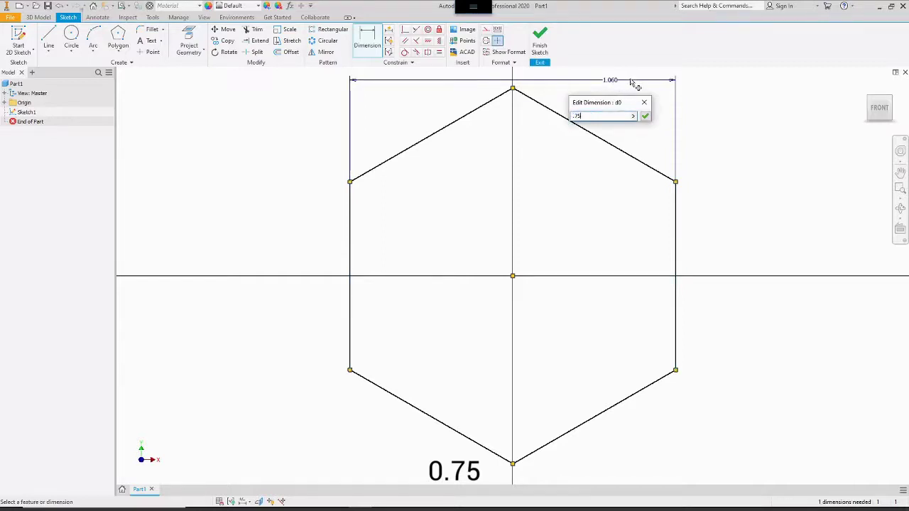
left_click(646, 117)
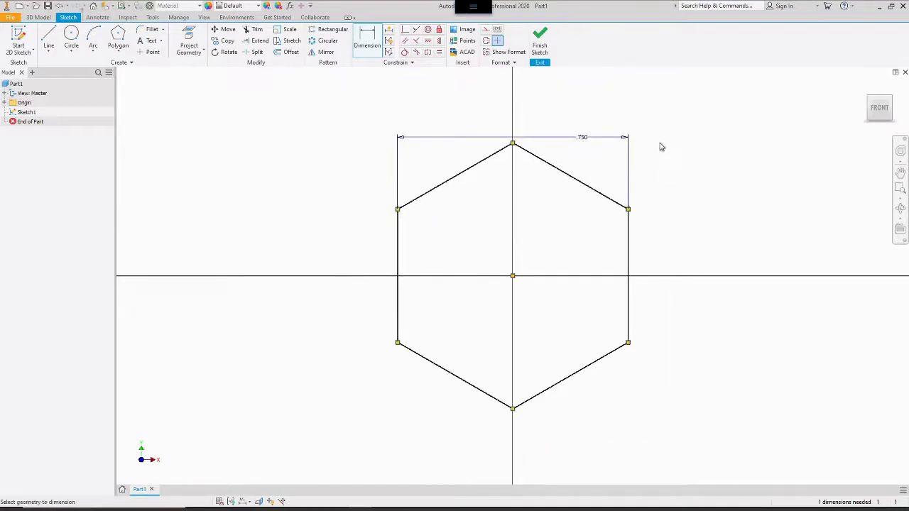
right_click(722, 135)
left_click(753, 133)
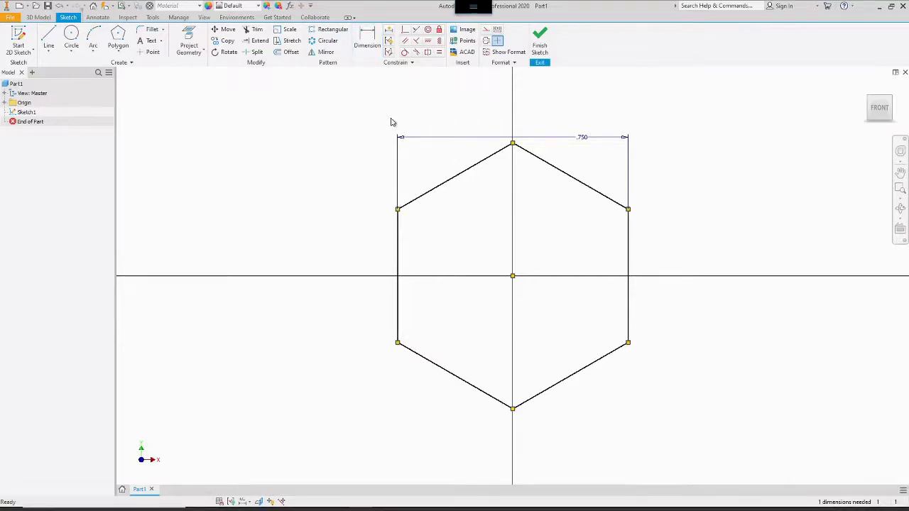
- Draw a circle centred on the origin inside the hexagon and select it for dimensioning
left_click(73, 42)
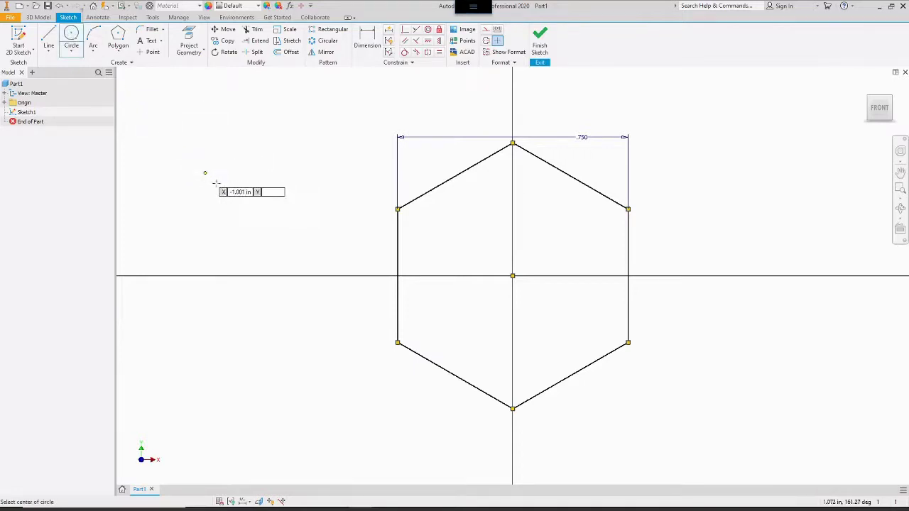
left_click(512, 275)
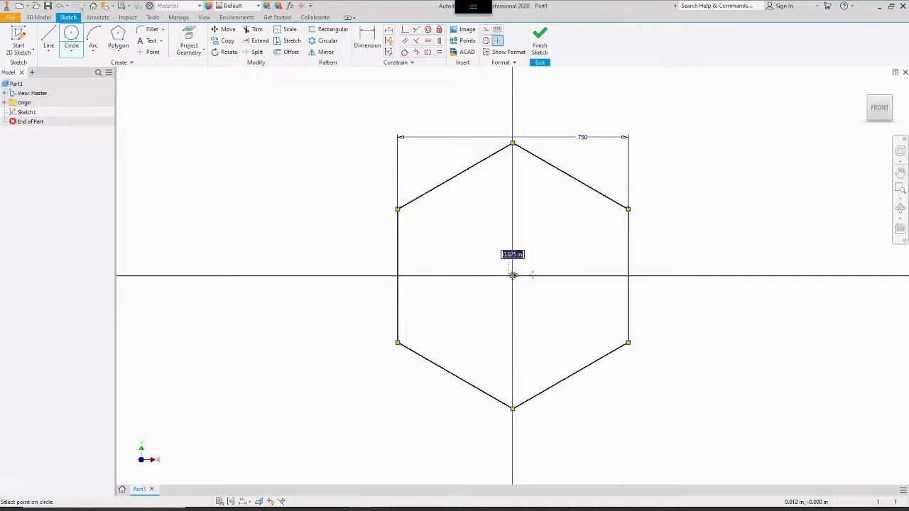
left_click(567, 267)
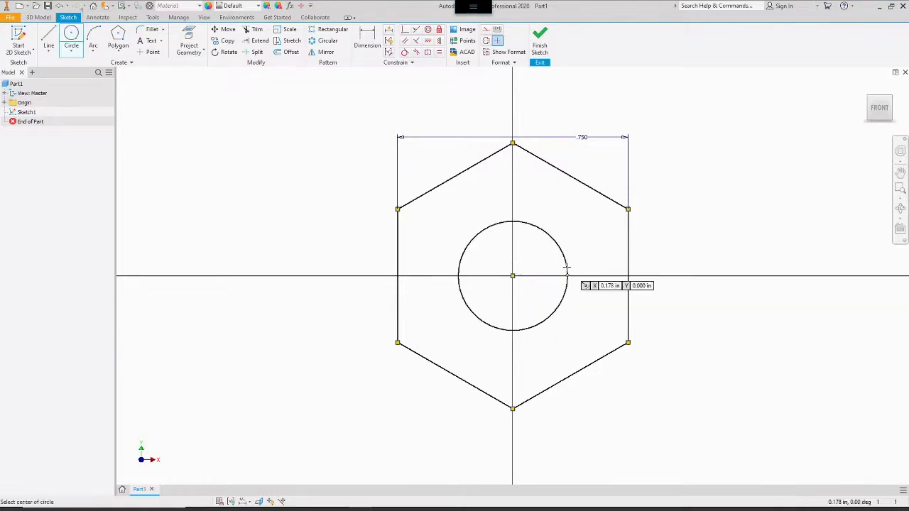
right_click(713, 212)
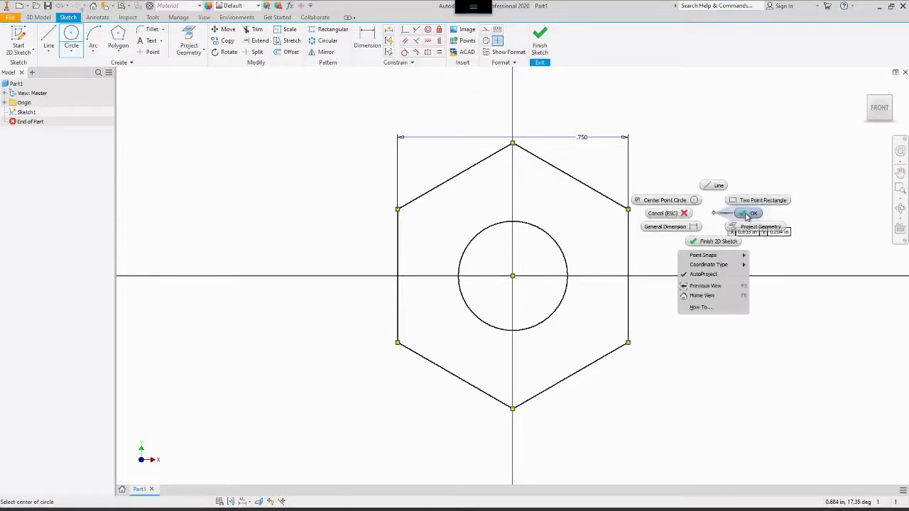
left_click(747, 216)
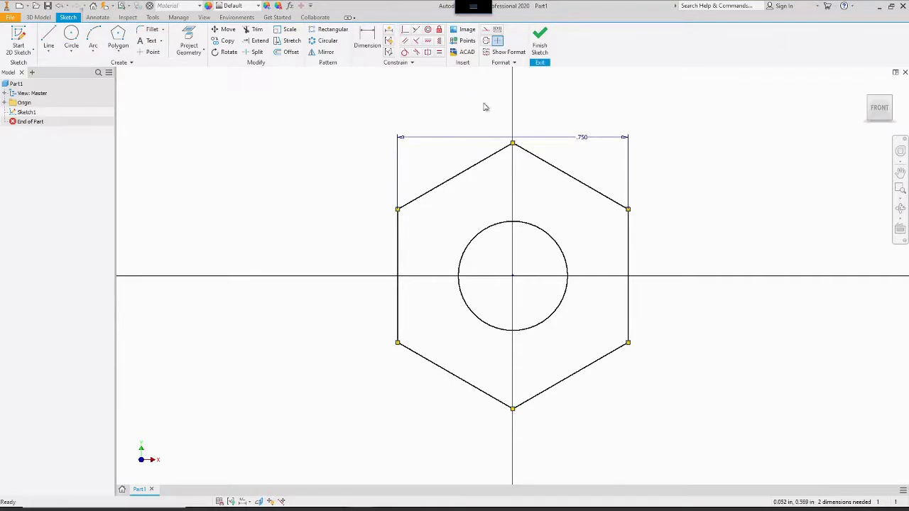
left_click(369, 44)
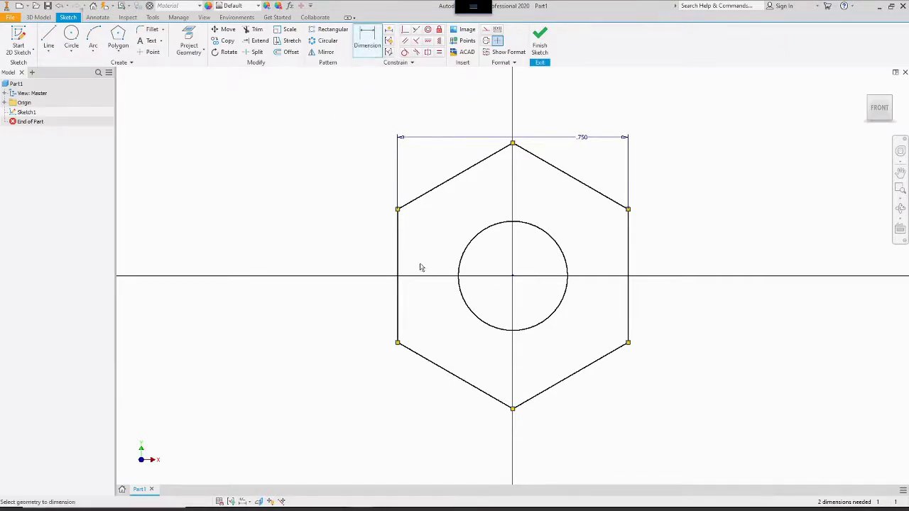
left_click(568, 270)
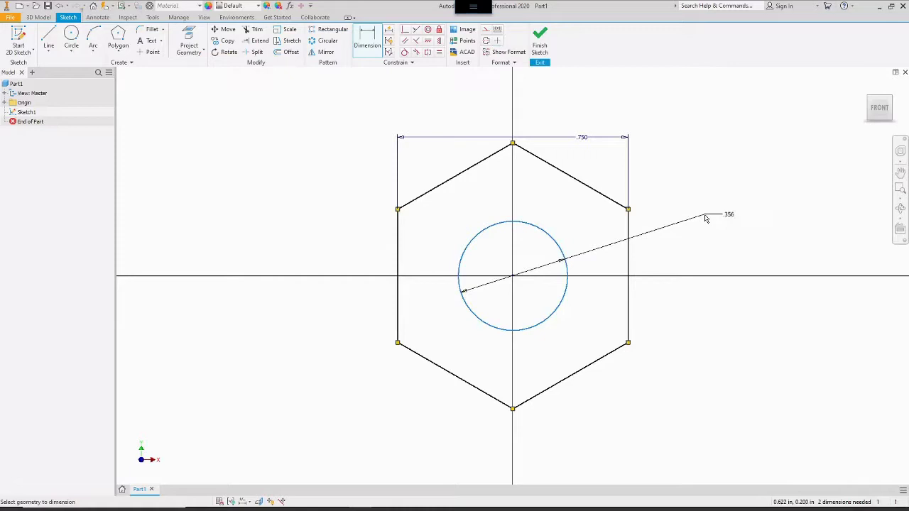
- Set the circle's diameter dimension to 0.5 and finish the sketch
left_click(705, 218)
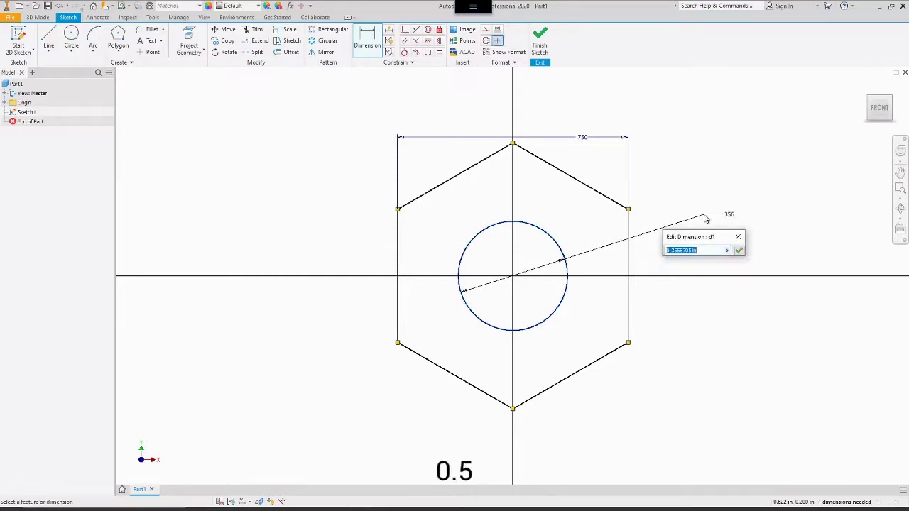
type(".5")
left_click(738, 250)
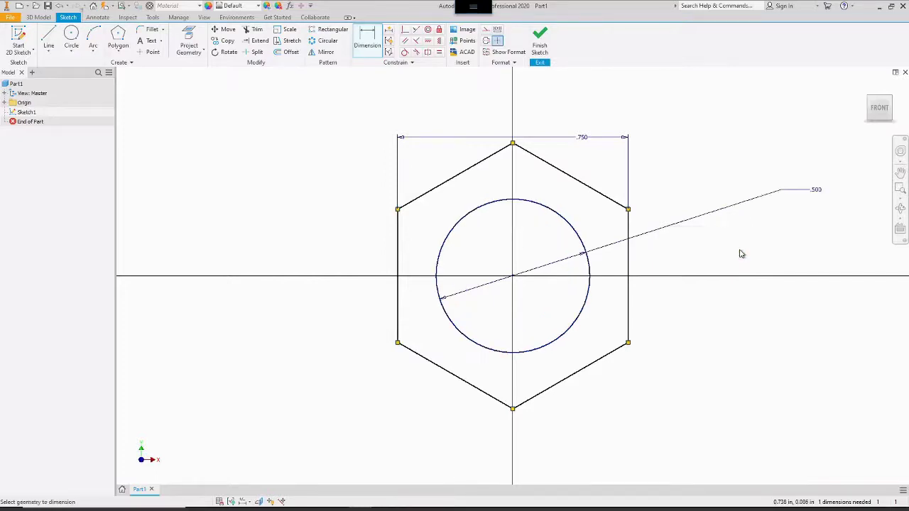
right_click(789, 247)
left_click(825, 246)
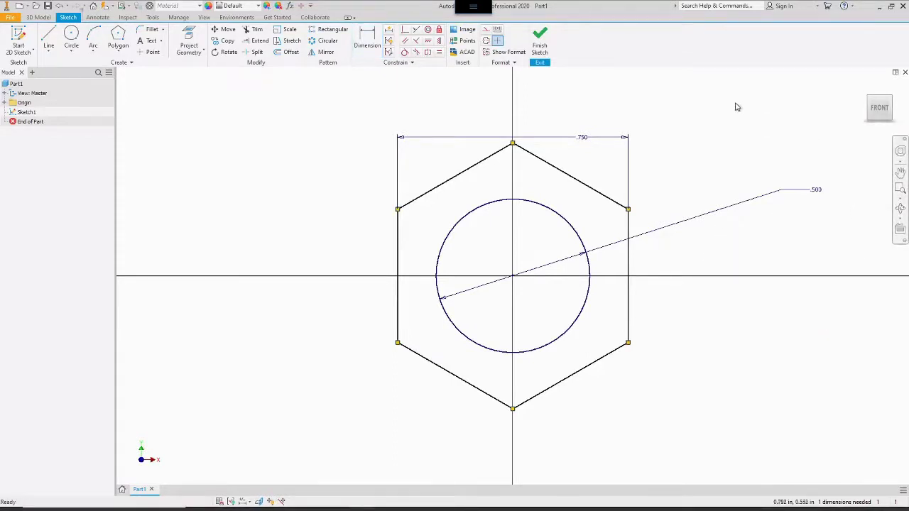
left_click(540, 41)
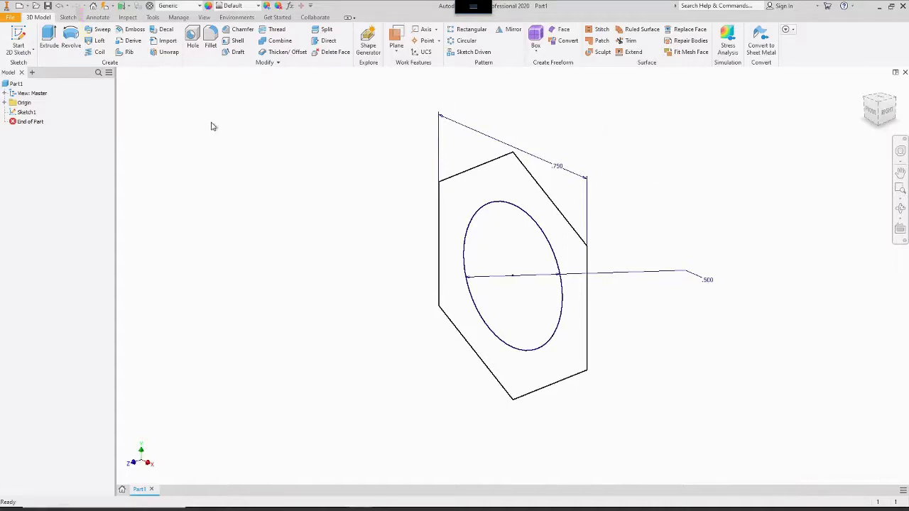
- Extrude the hexagon-with-hole profile 0.375 in to create Extrusion1
left_click(48, 37)
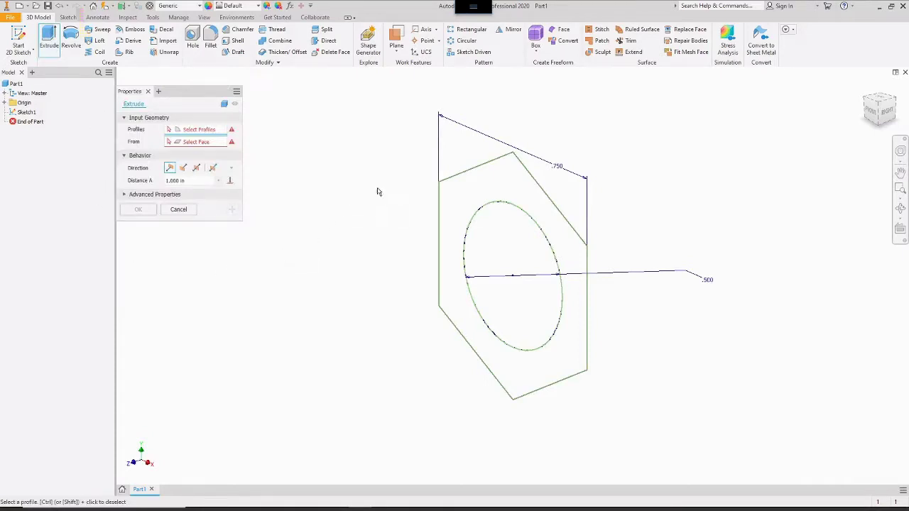
left_click(494, 184)
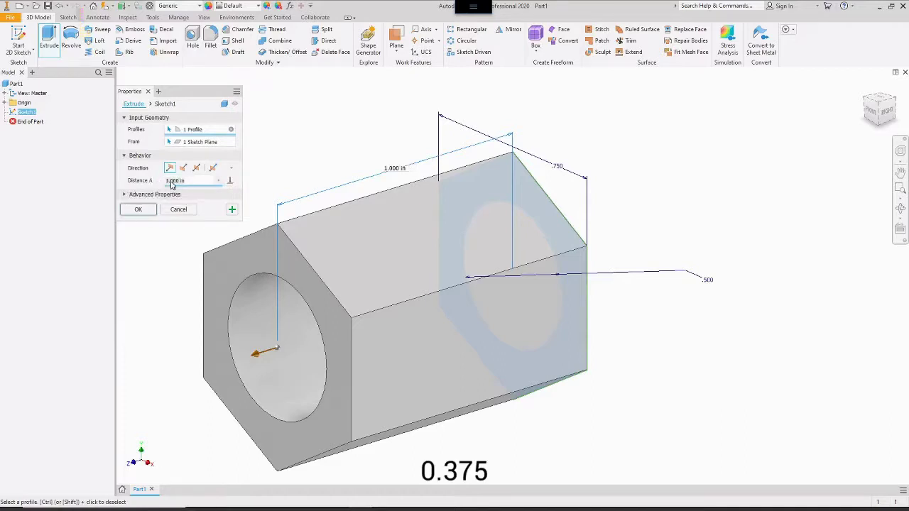
key("BackSpace")
type(".375")
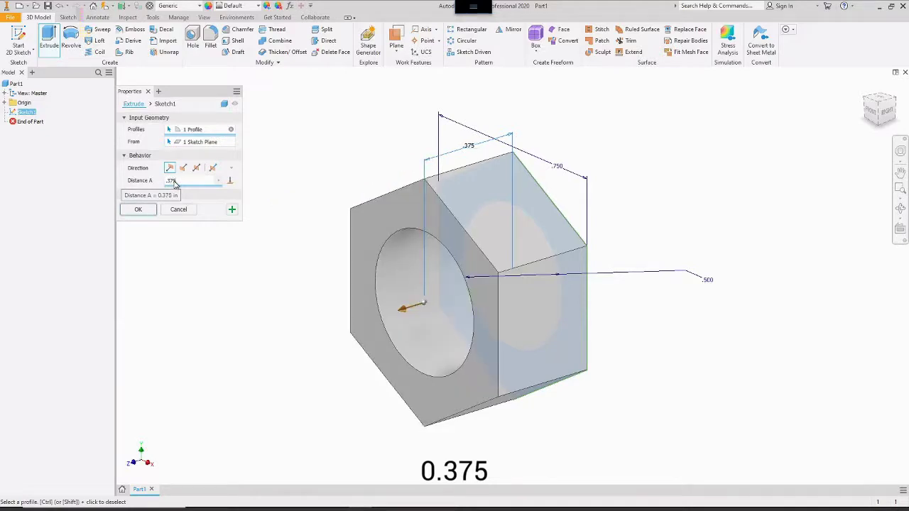
left_click(139, 210)
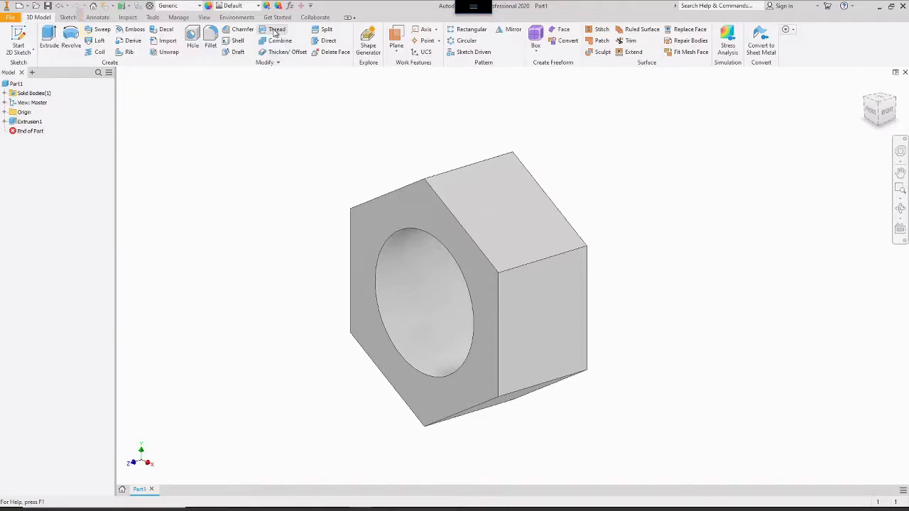
- Apply a 1/2-20 UNF thread to the hole's inner cylindrical face
left_click(274, 33)
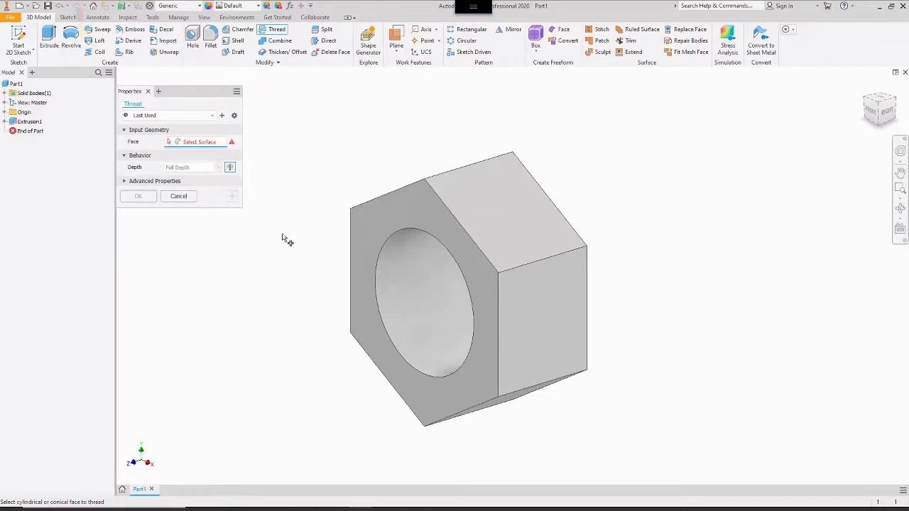
left_click(420, 288)
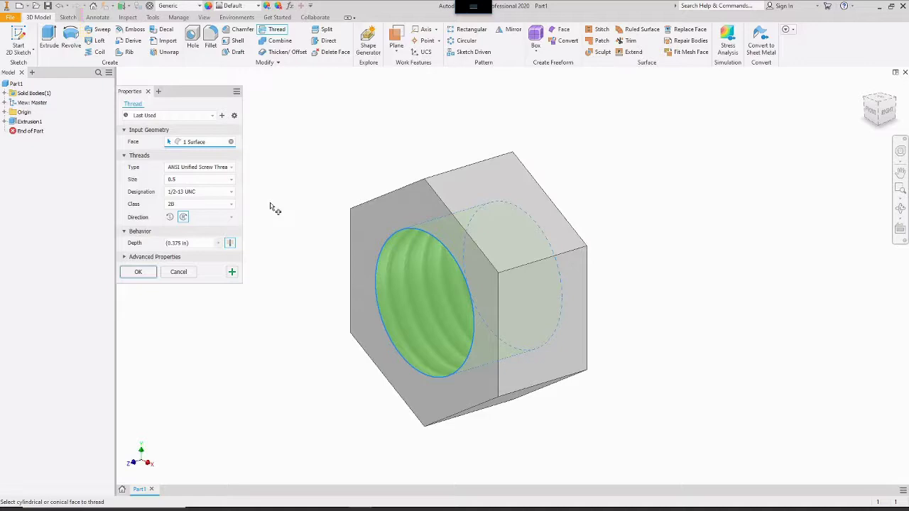
left_click(232, 193)
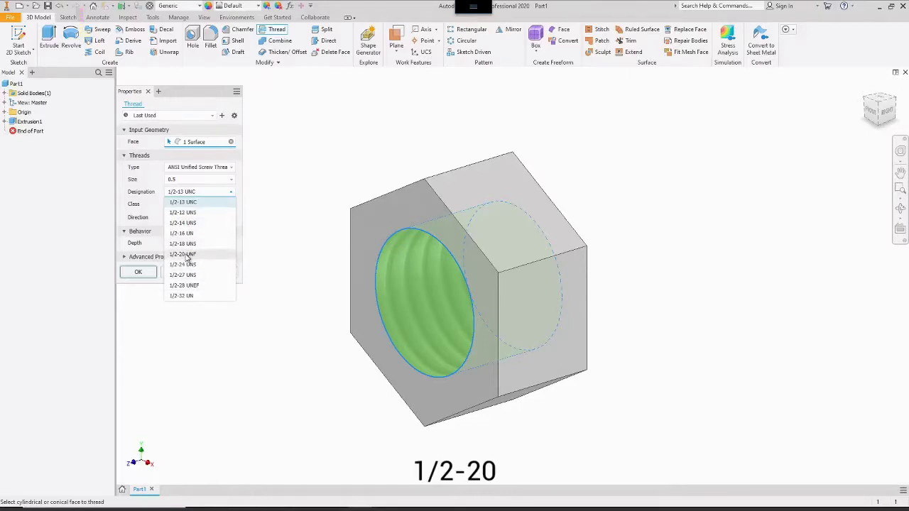
left_click(187, 254)
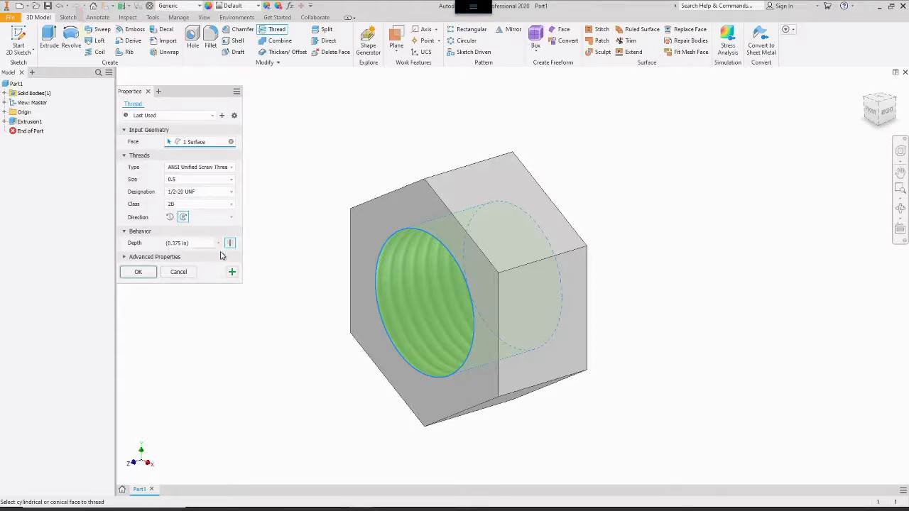
left_click(140, 272)
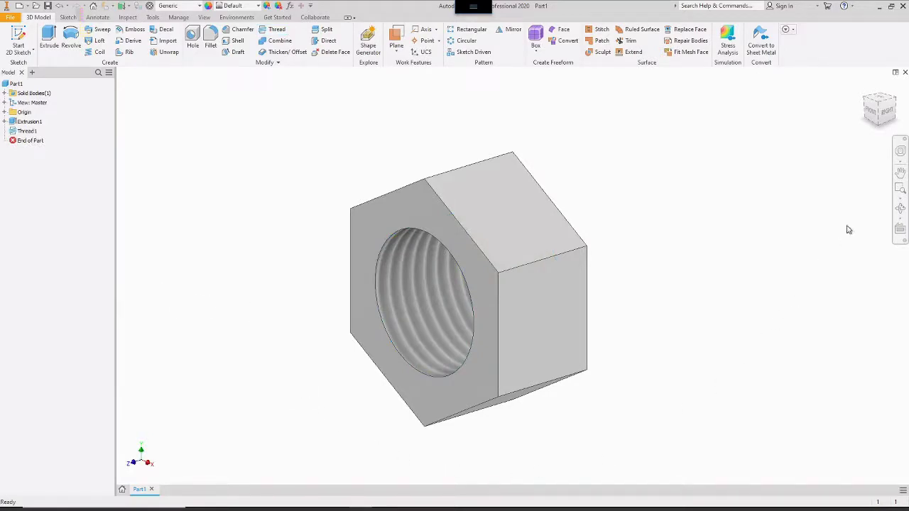
- Orbit the view so the nut's threaded hole faces the viewer
left_click(899, 208)
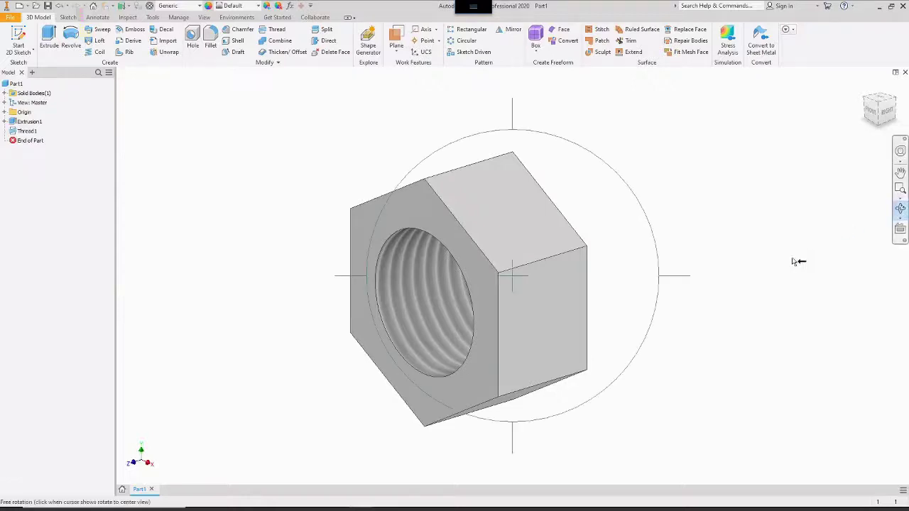
mouse_move(473, 328)
left_mouse_down()
mouse_move(516, 307)
mouse_move(554, 267)
mouse_move(594, 296)
mouse_move(601, 317)
mouse_move(559, 339)
mouse_move(513, 329)
mouse_move(501, 280)
mouse_move(540, 263)
mouse_move(603, 310)
mouse_move(618, 311)
mouse_move(529, 297)
mouse_move(510, 278)
left_mouse_up()
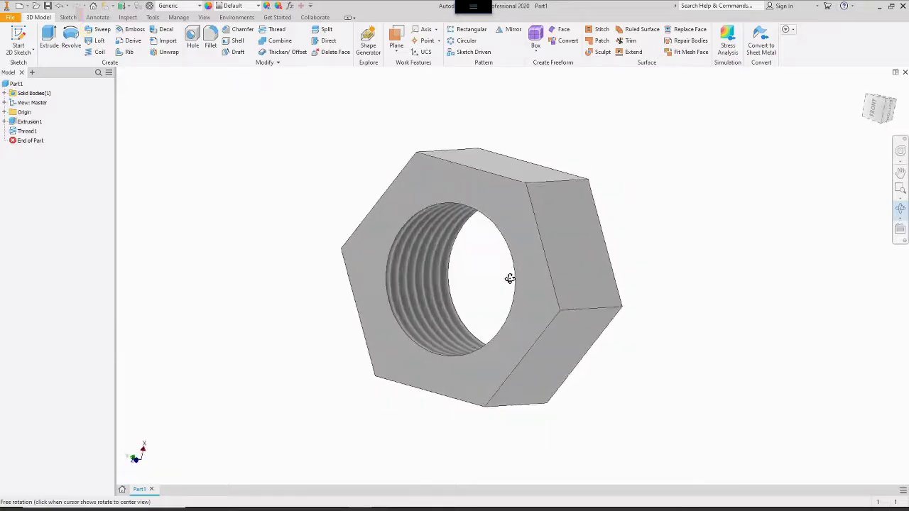
right_click(710, 229)
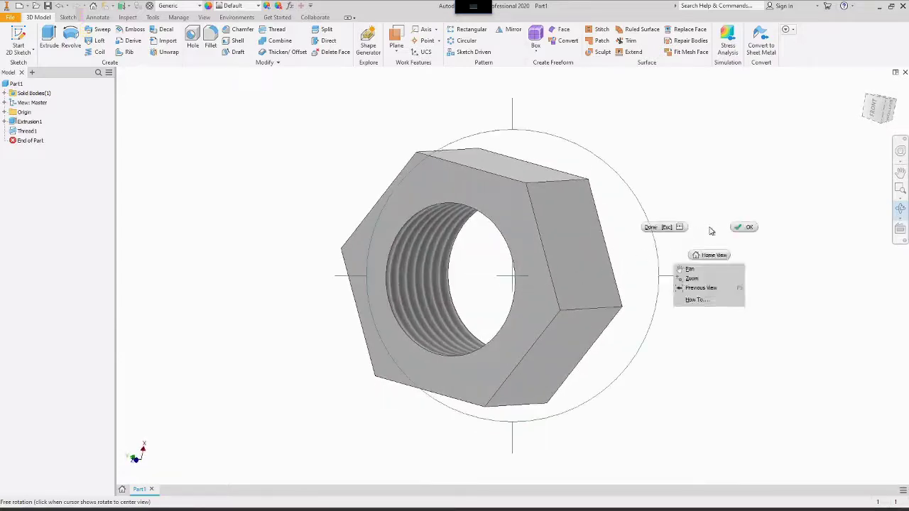
left_click(749, 227)
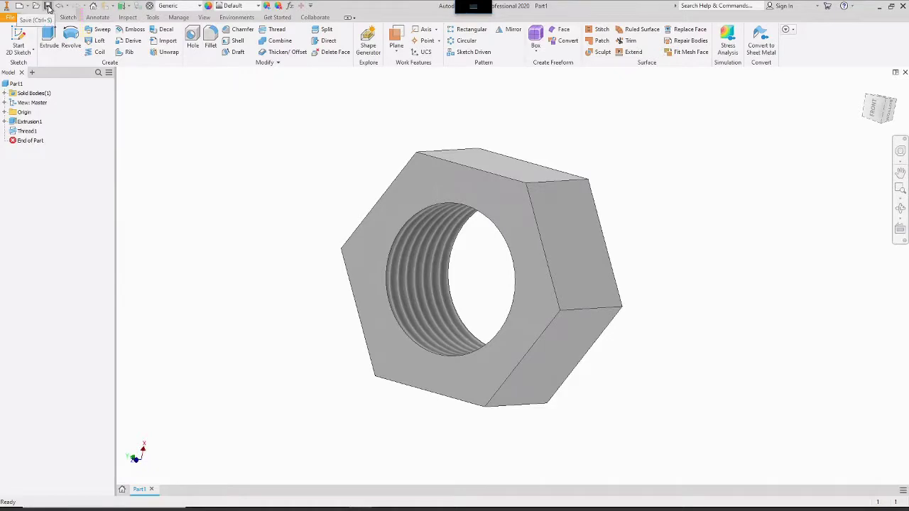
- Save the part as Thread1.ipt, then close it from the File menu
left_click(48, 7)
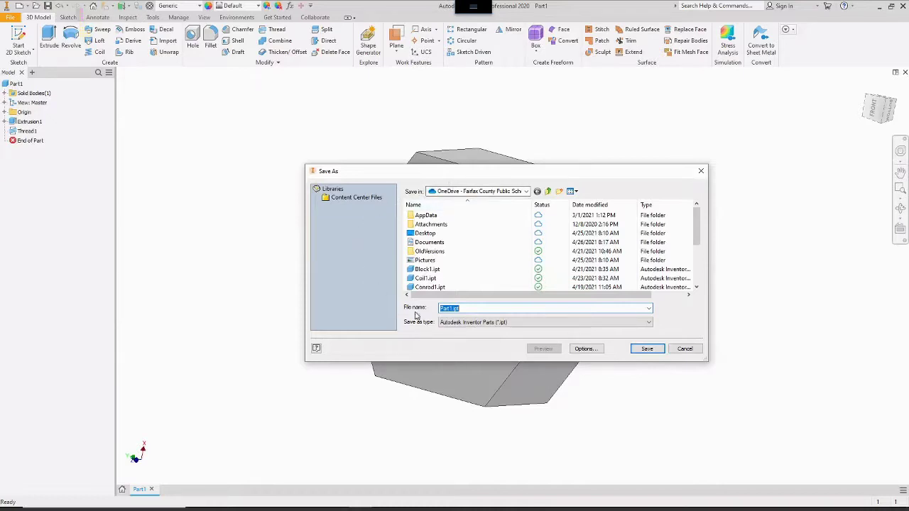
left_click(449, 309)
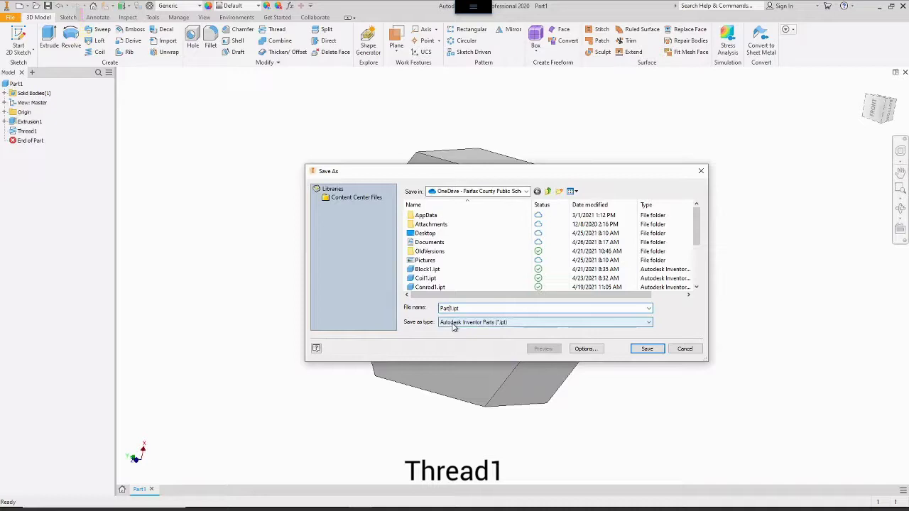
key("BackSpace")
key("BackSpace")
key("BackSpace")
type("Thread1")
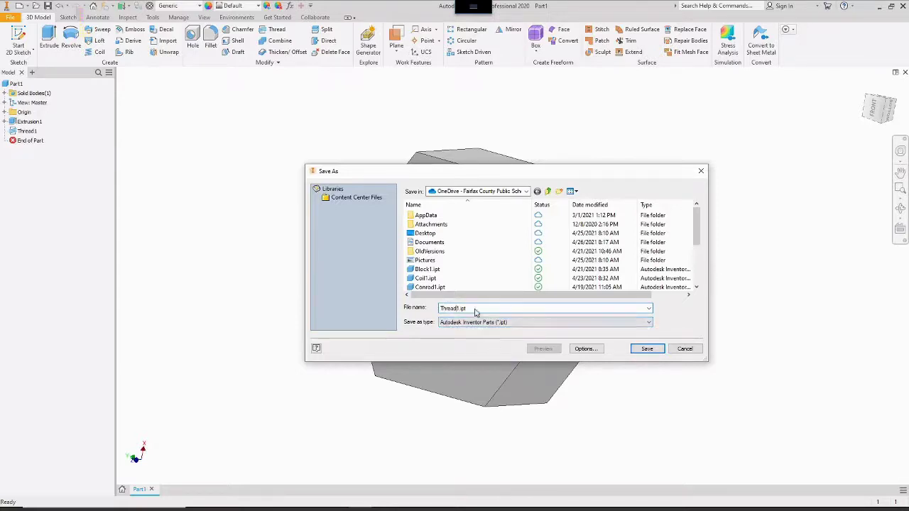
left_click(647, 349)
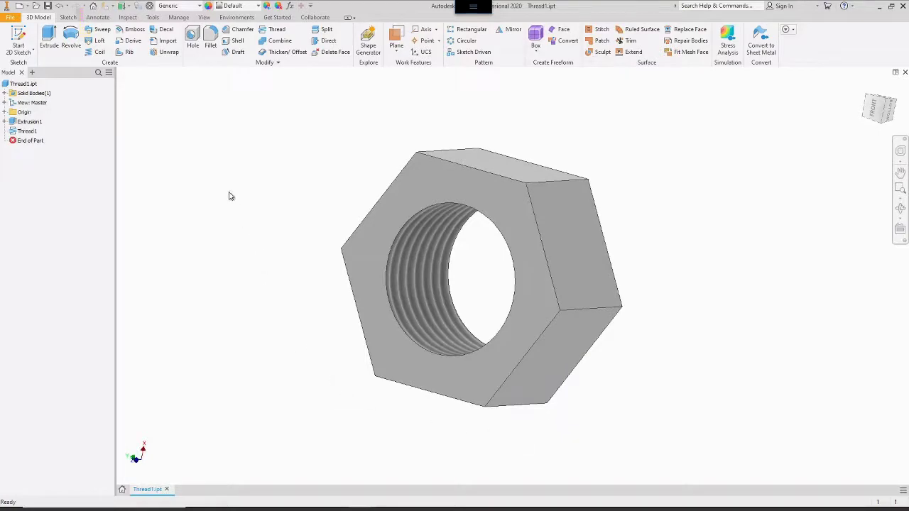
left_click(10, 17)
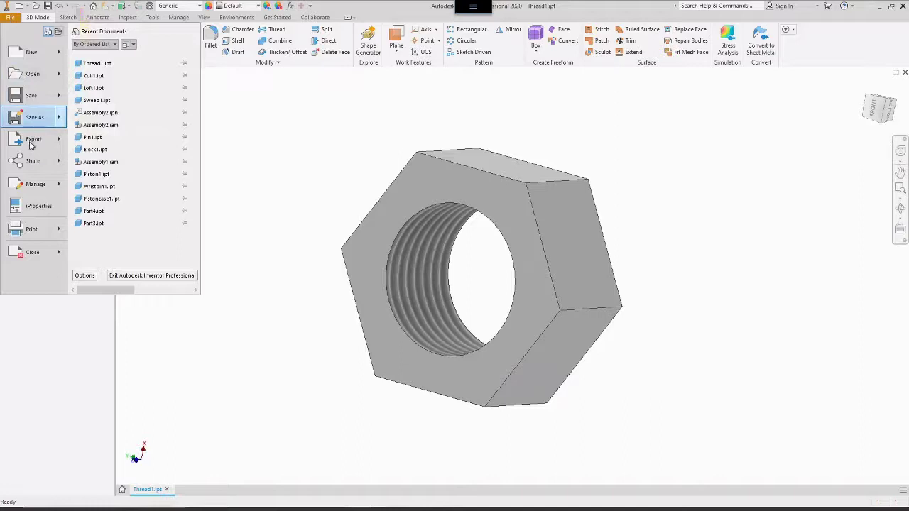
left_click(34, 252)
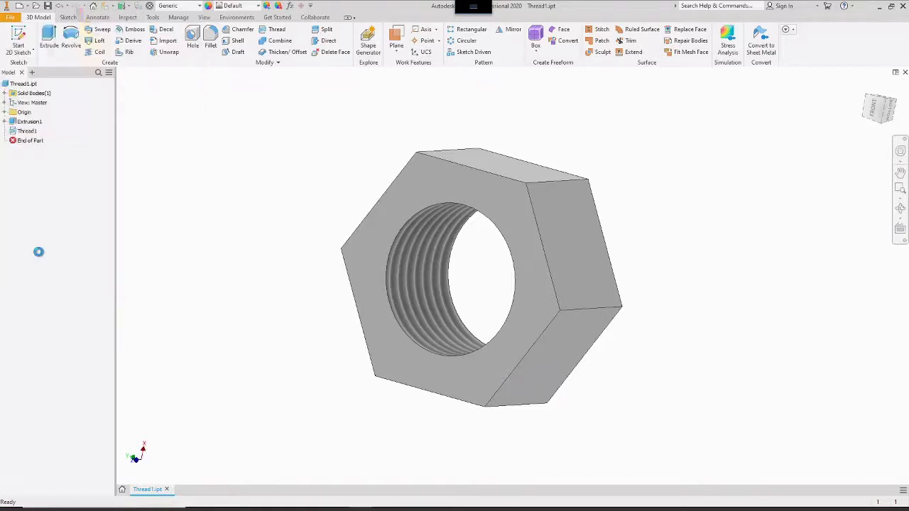